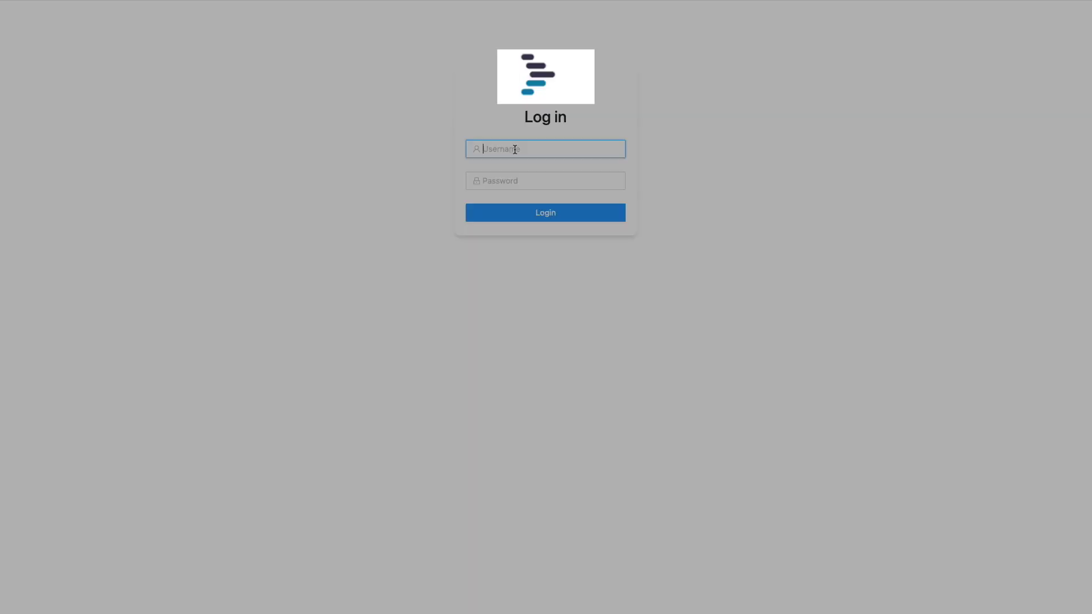
type("roper")
key("Tab")
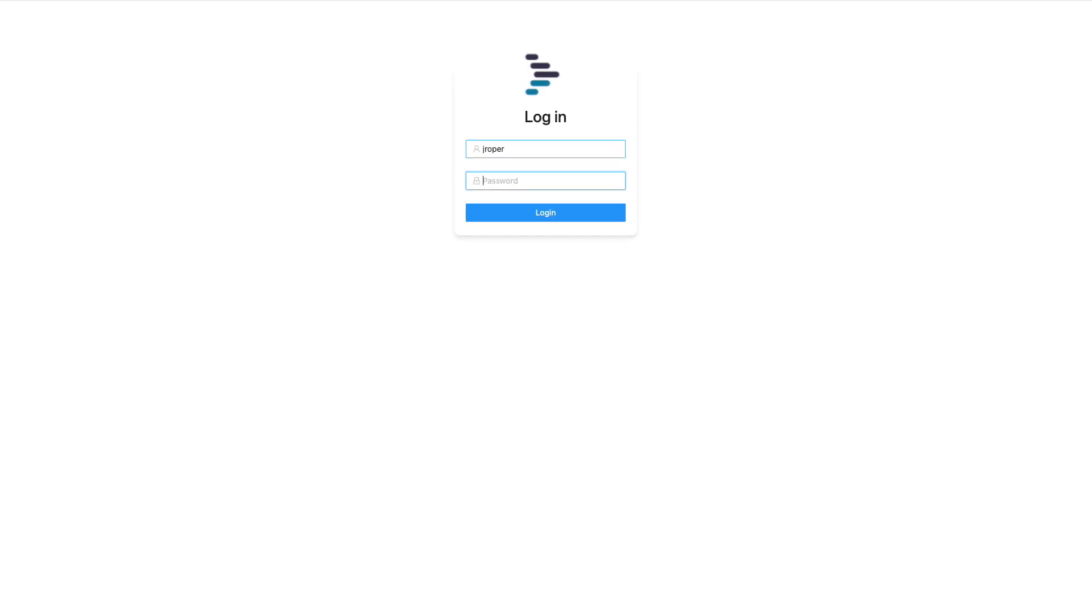
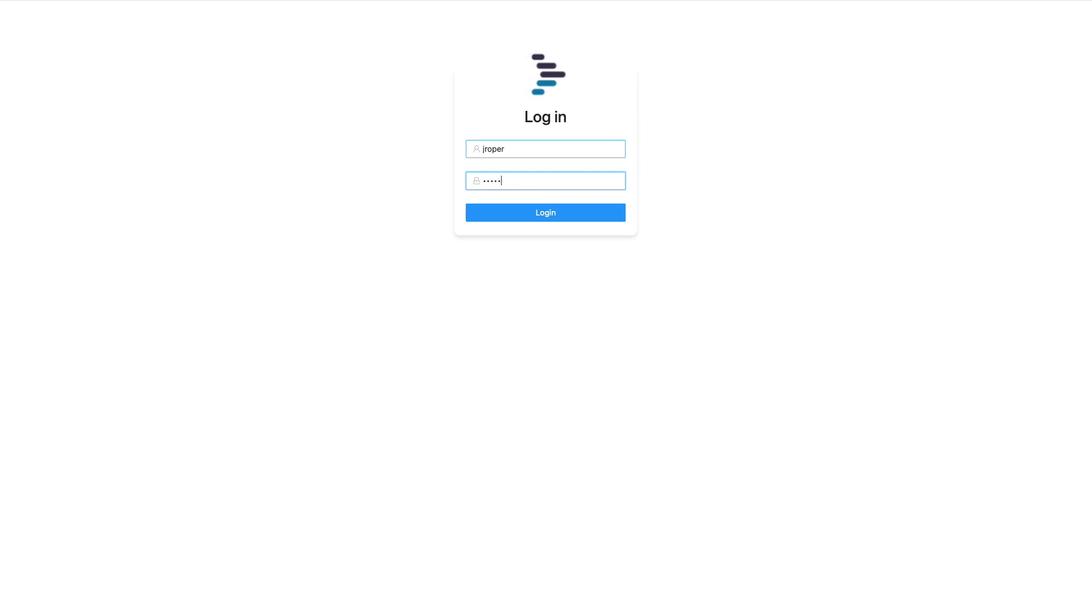
key("Return")
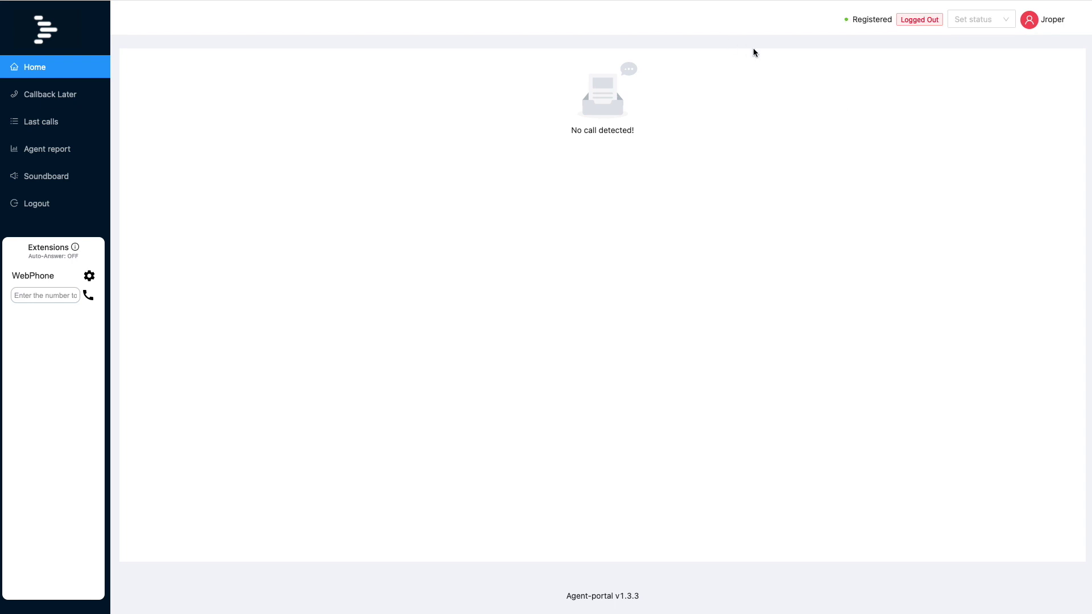
Step: With the phone registered, dial extension 0001 from the WebPhone, then hang up once it connects
double_click(856, 19)
left_click(46, 295)
type("0001")
key("Return")
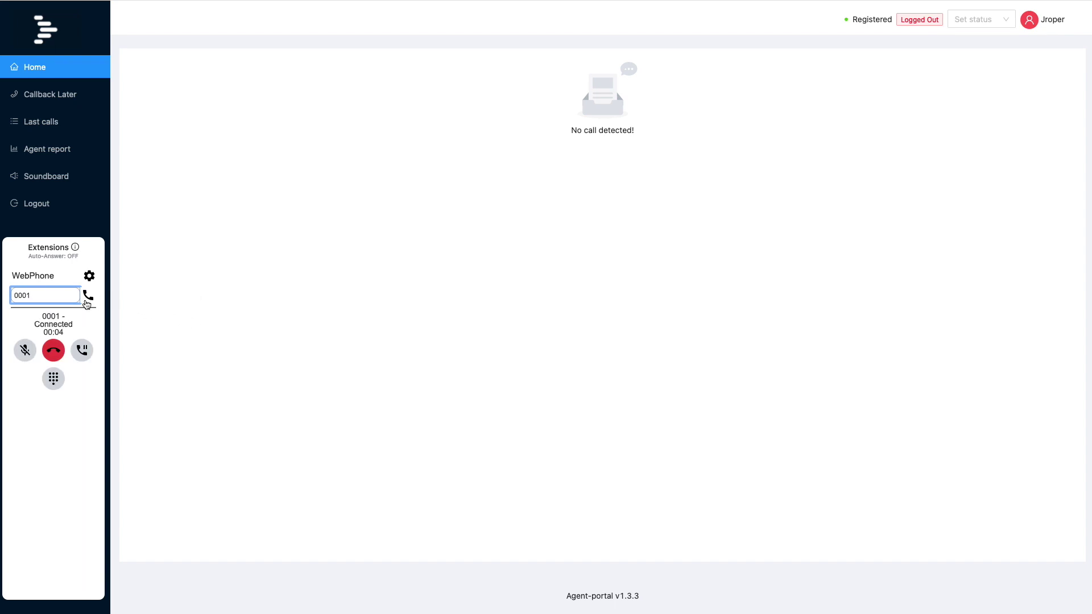
left_click(55, 351)
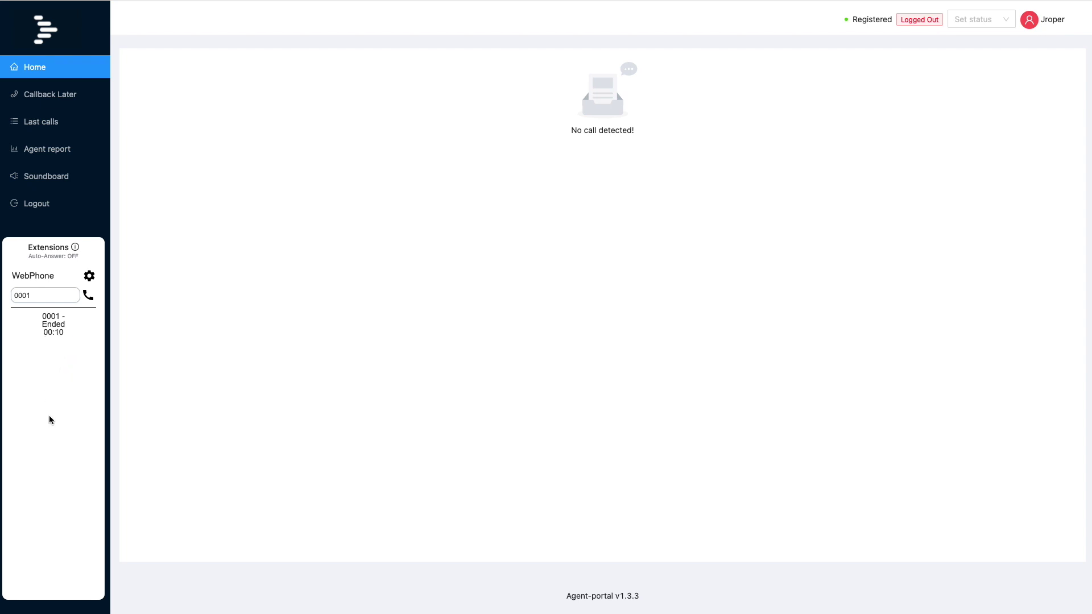
Step: Set agent status to Available, answer the incoming customer call and highlight its script
left_click(1006, 24)
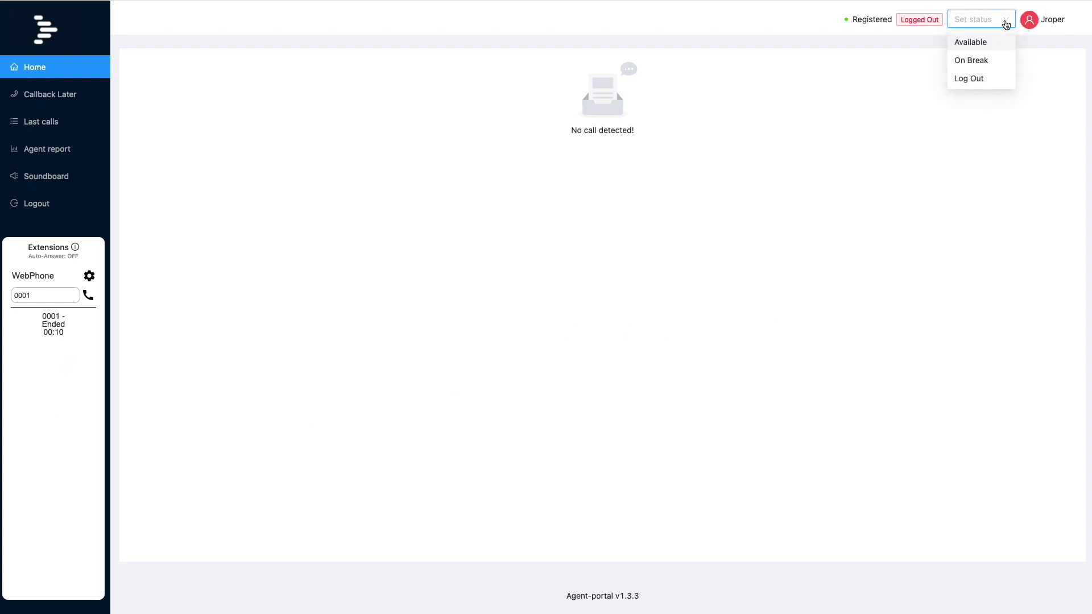
left_click(972, 43)
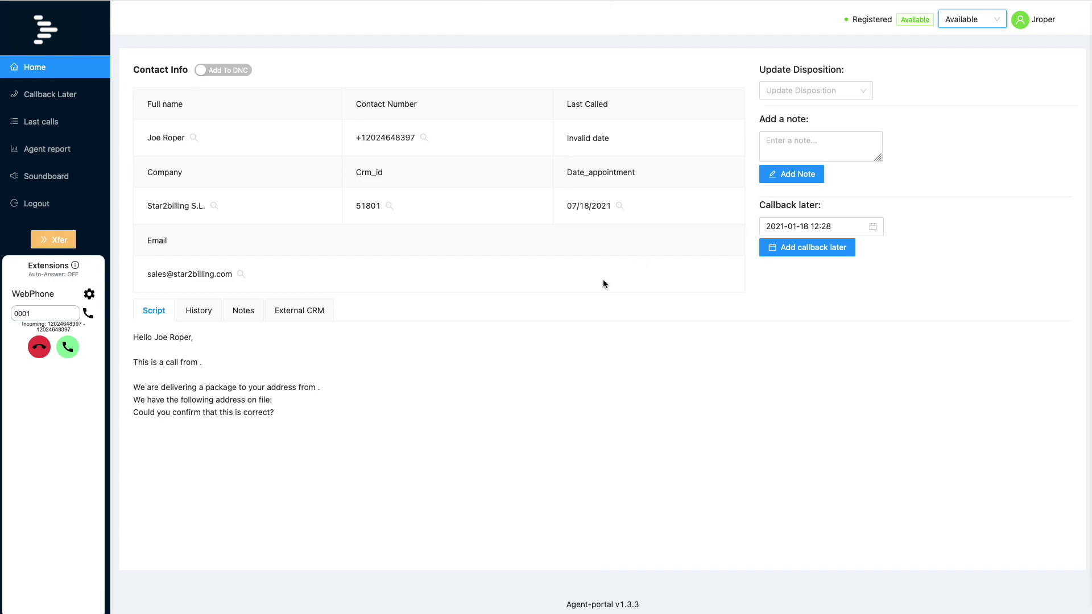
left_click(67, 348)
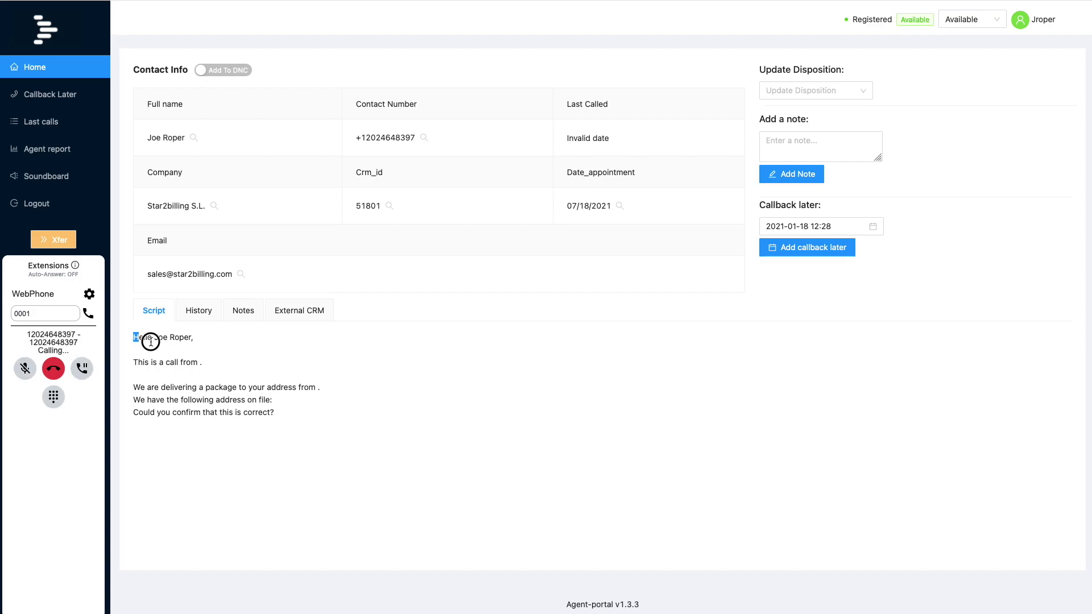
left_click_drag(146, 341, 265, 424)
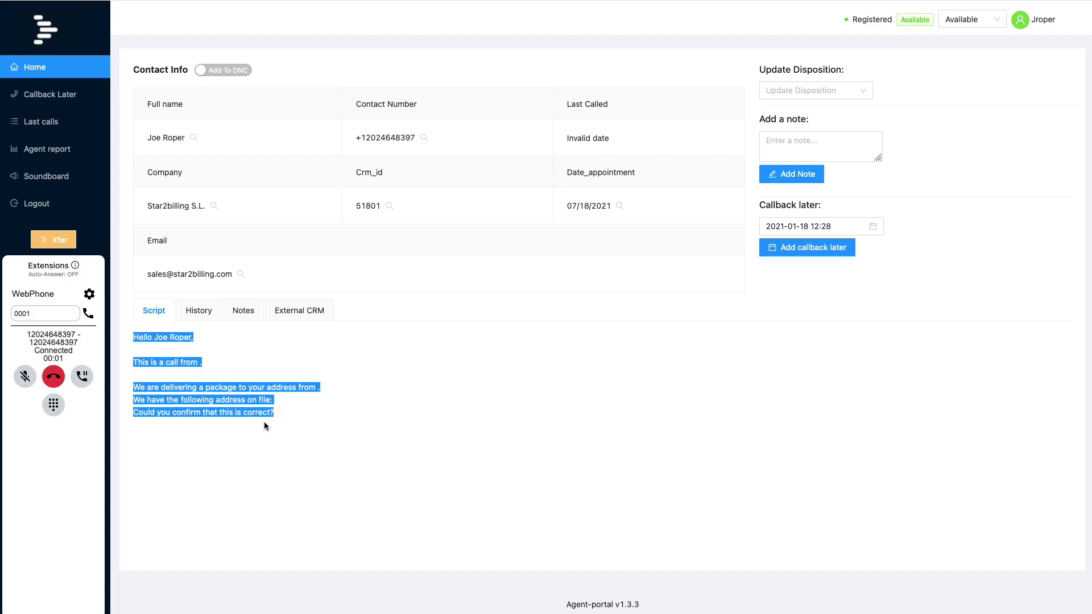
Step: Review the contact's History timeline, then the contact's saved Notes
left_click(199, 311)
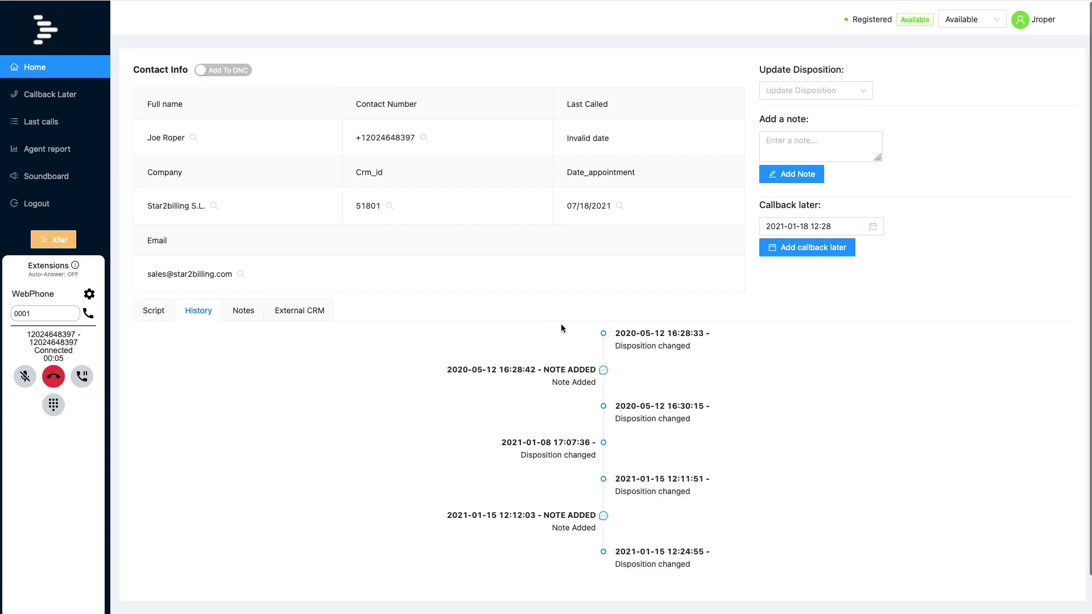
left_click_drag(616, 346, 692, 348)
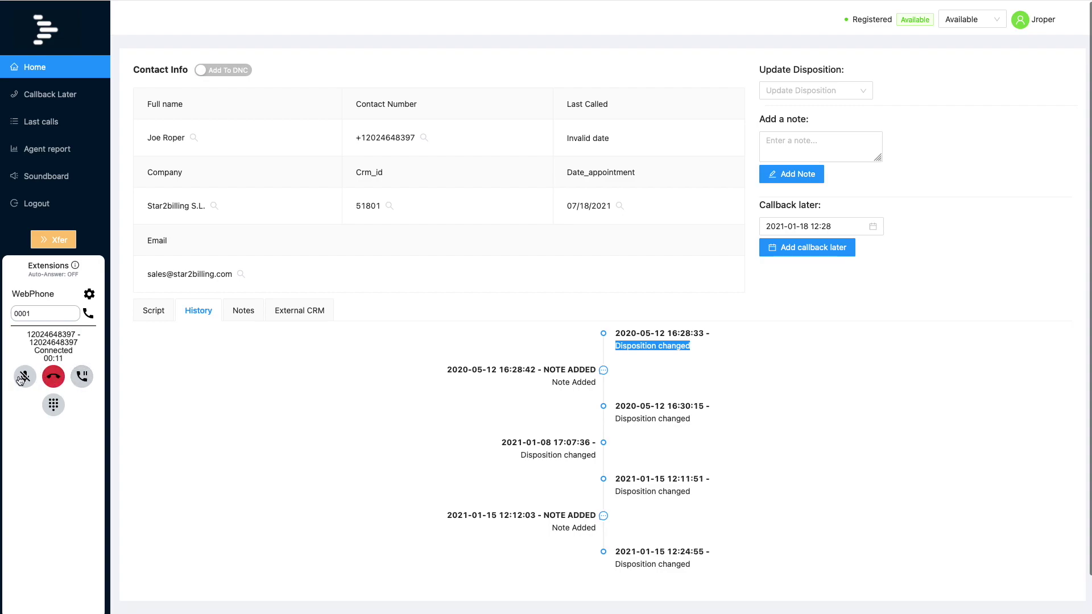
left_click(254, 317)
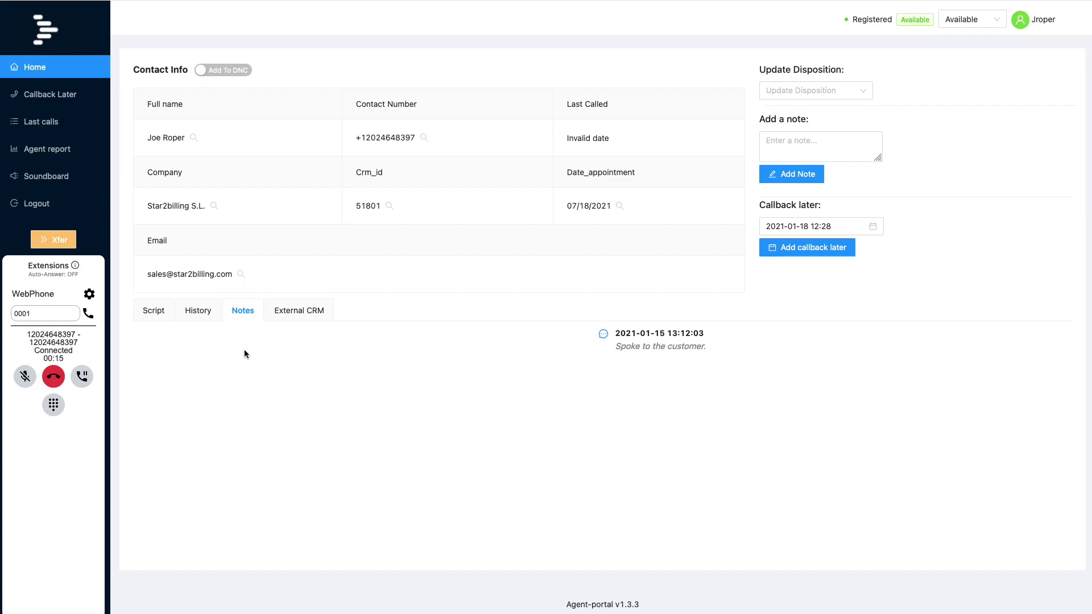
Step: Load the contact's HubSpot record in the External CRM tab
left_click(305, 316)
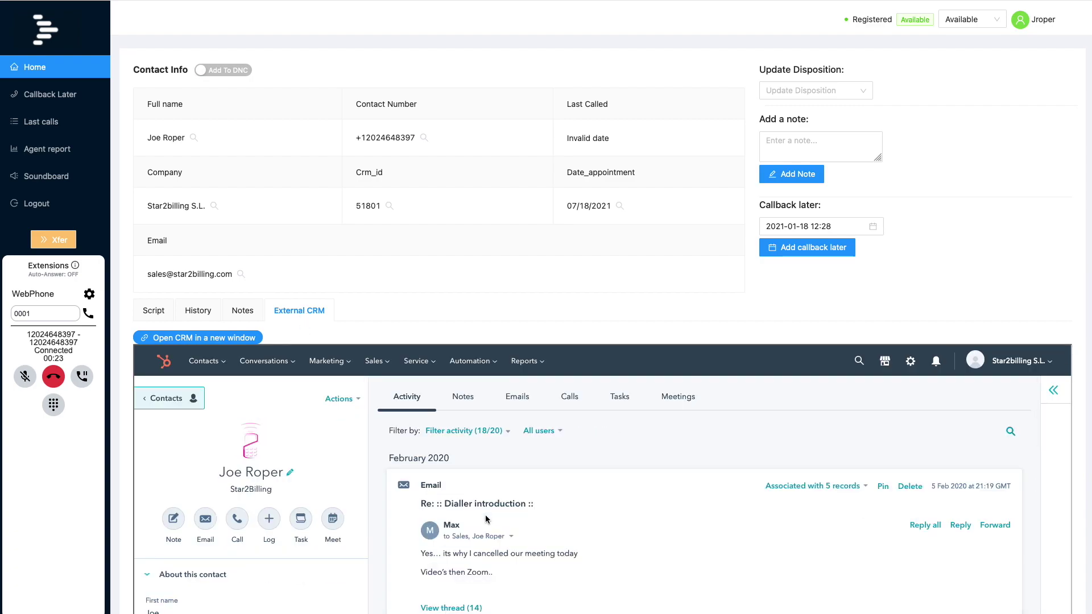
left_click(781, 157)
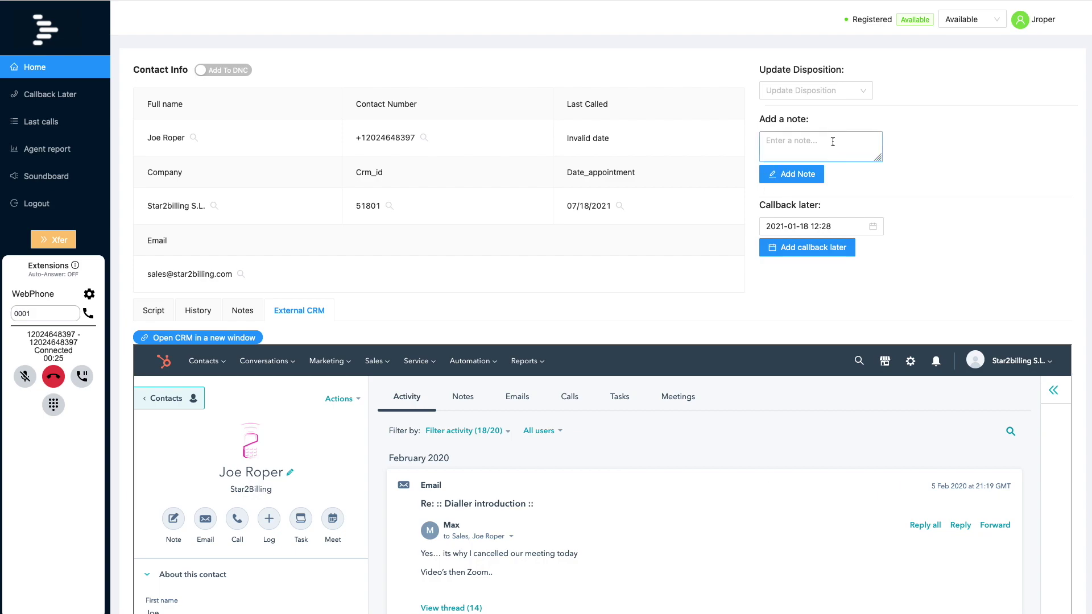
left_click(836, 91)
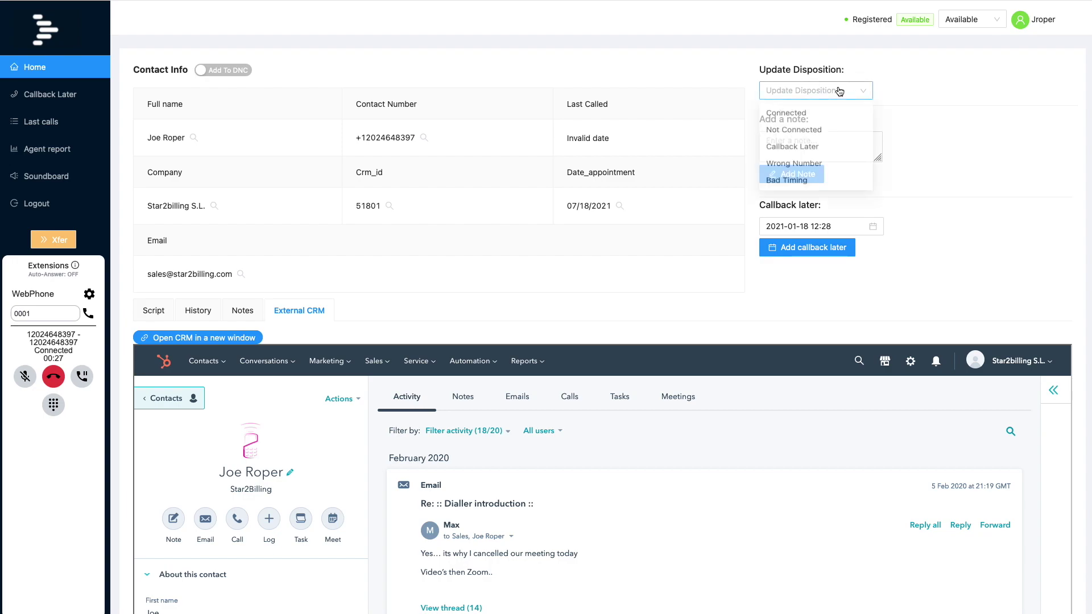
Step: Set the disposition to Connected and save the note 'Callback on Monday'
left_click(804, 113)
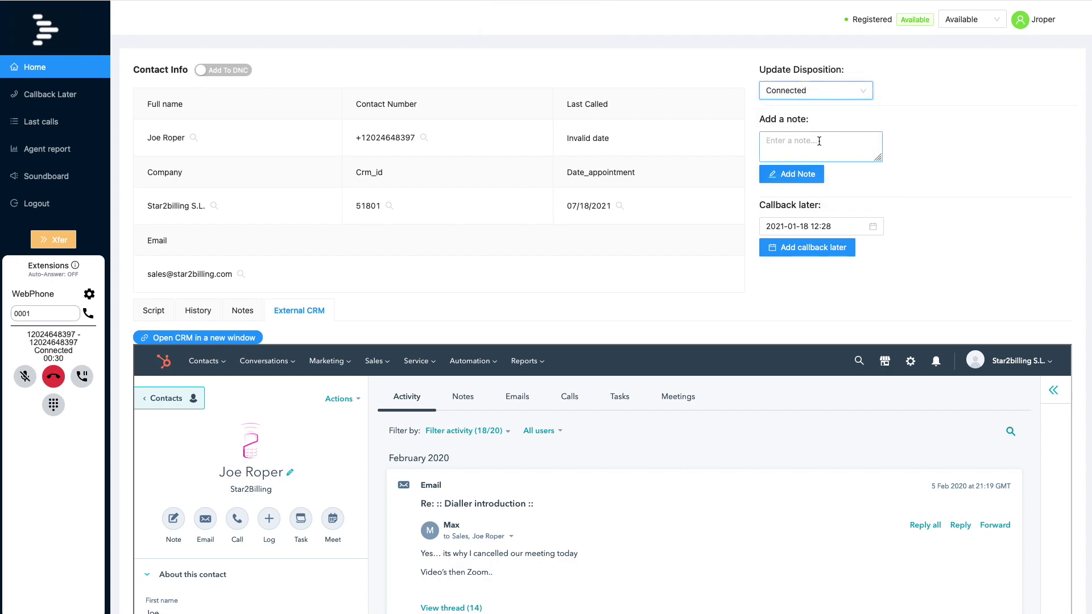
left_click(799, 142)
type("Call")
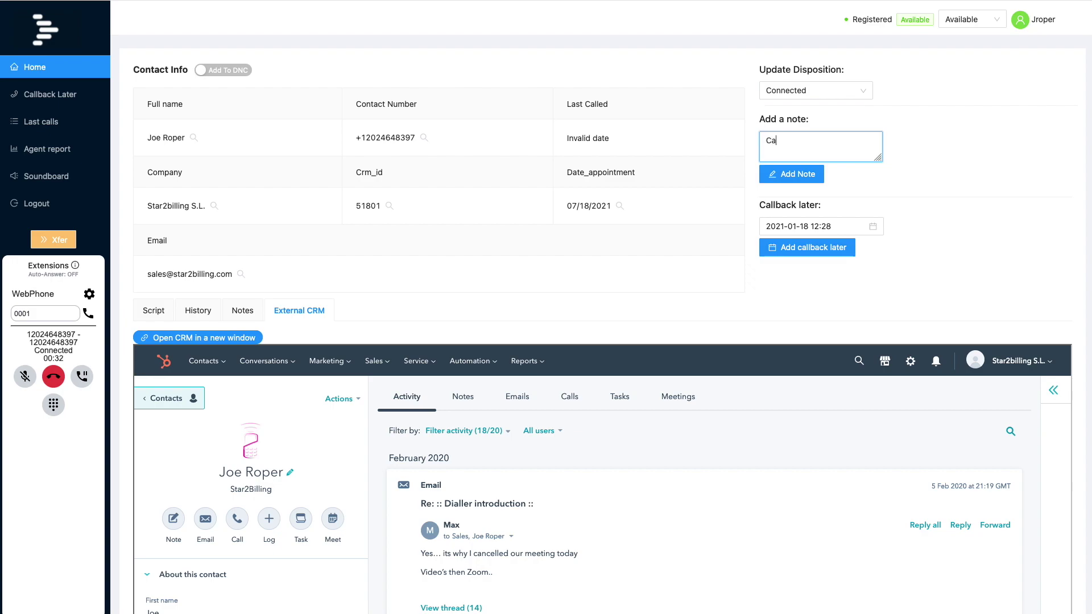
type("back on Monday")
left_click(795, 180)
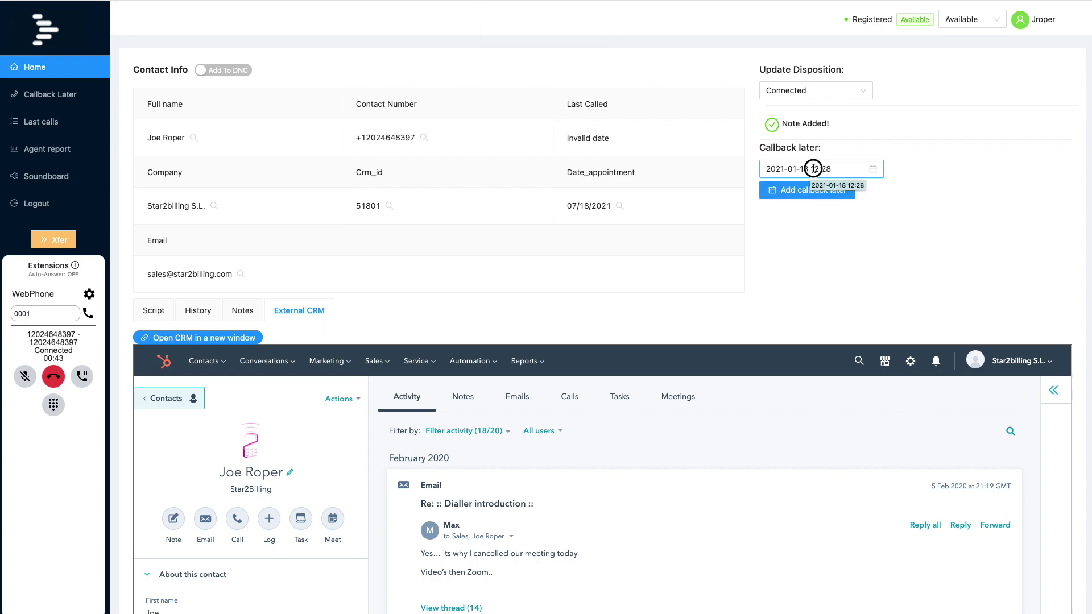
left_click(810, 169)
left_click(983, 346)
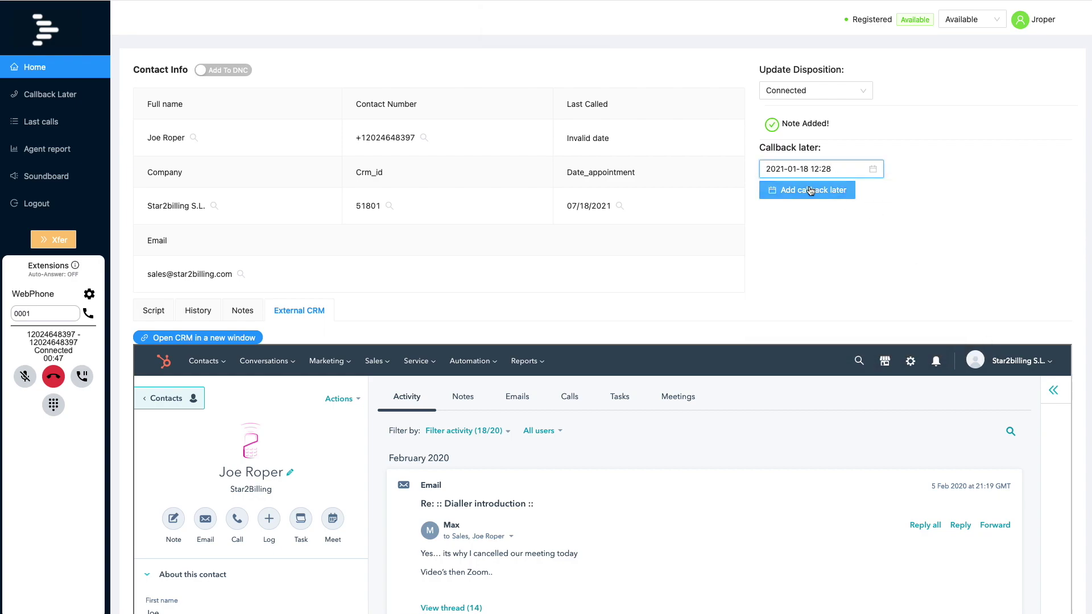
left_click(809, 193)
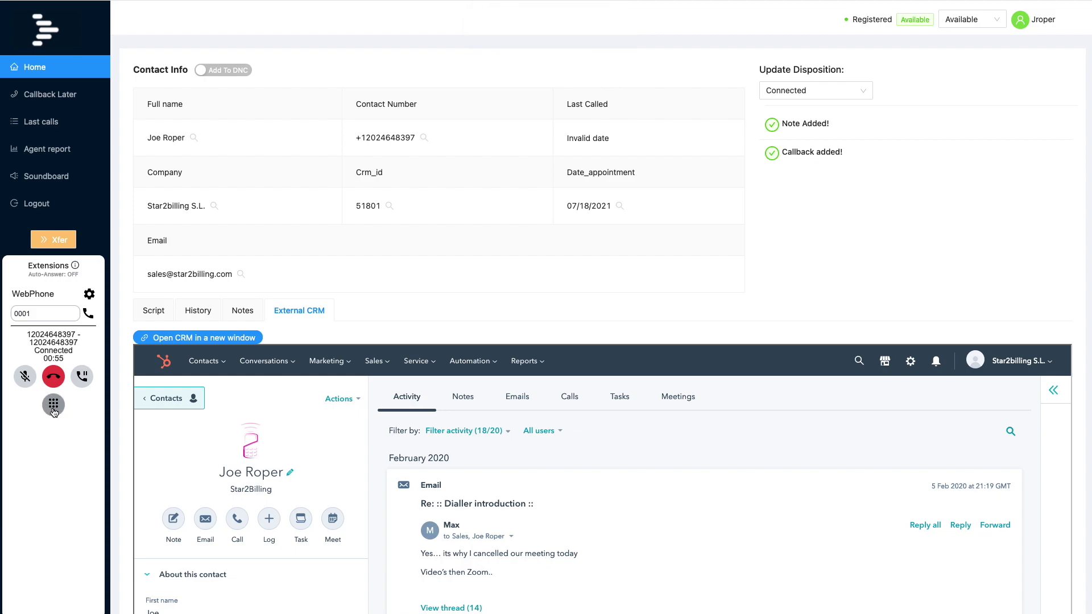
Step: Mute and unmute the call, put it on hold, and show the keypad
left_click(25, 378)
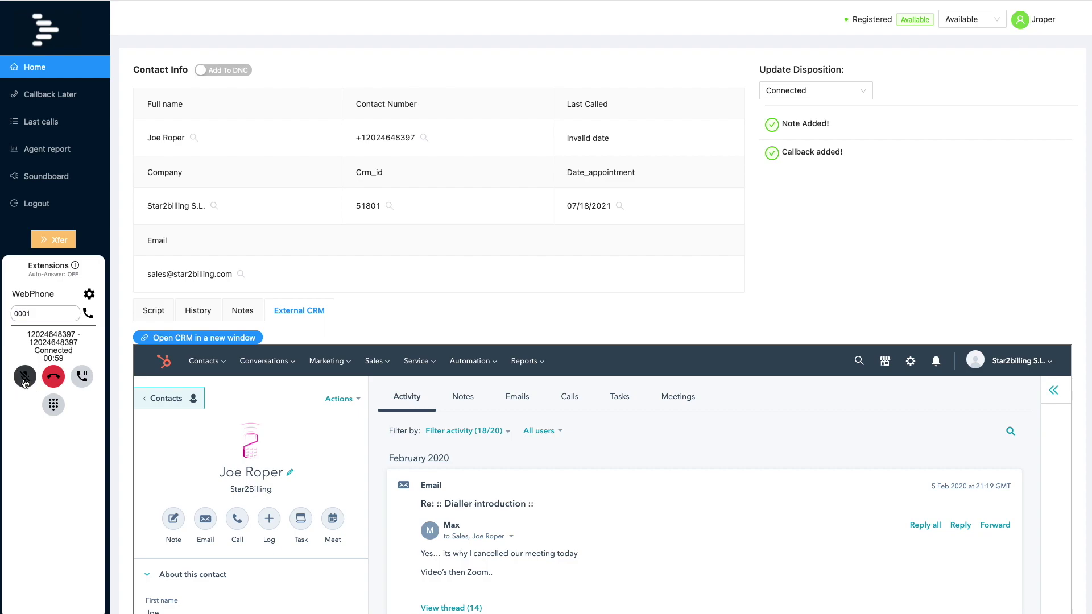
left_click(25, 380)
left_click(85, 377)
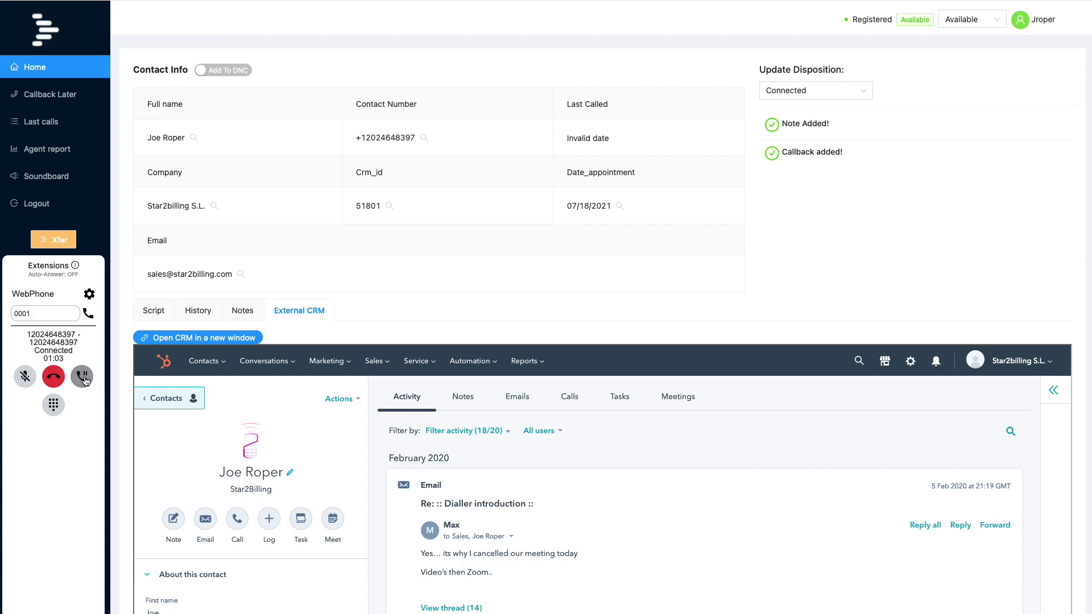
left_click(53, 405)
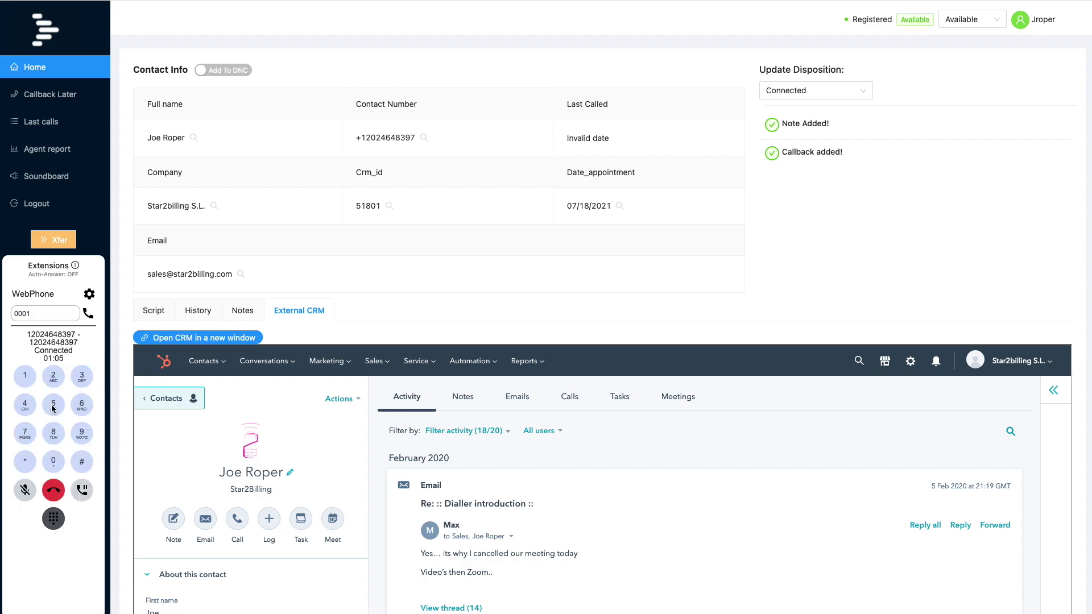
Step: Request a 3Way transfer of the current call to agent Joe
left_click(62, 241)
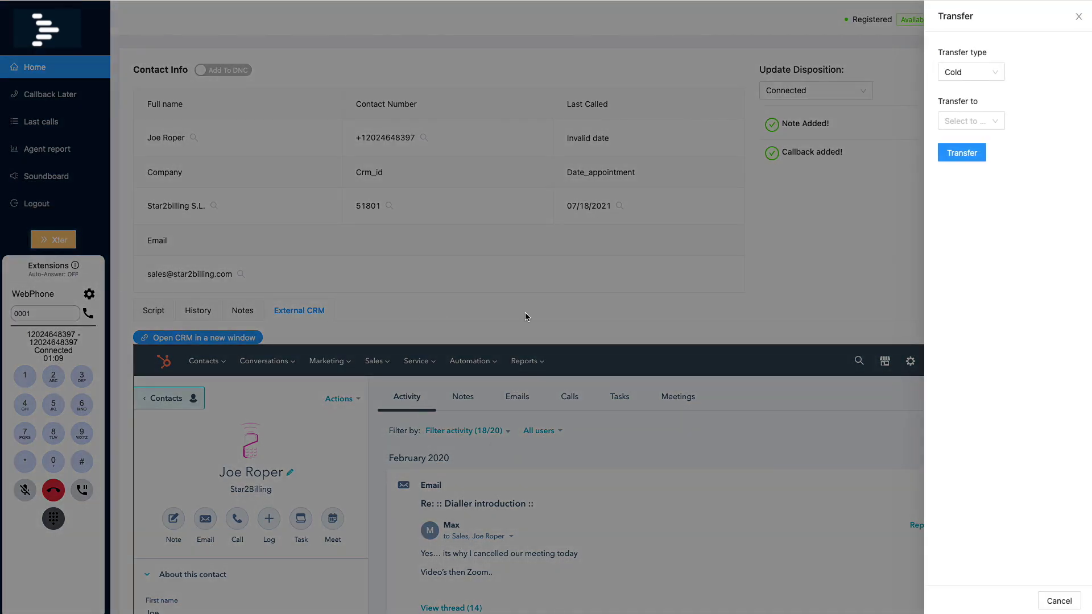
left_click(961, 72)
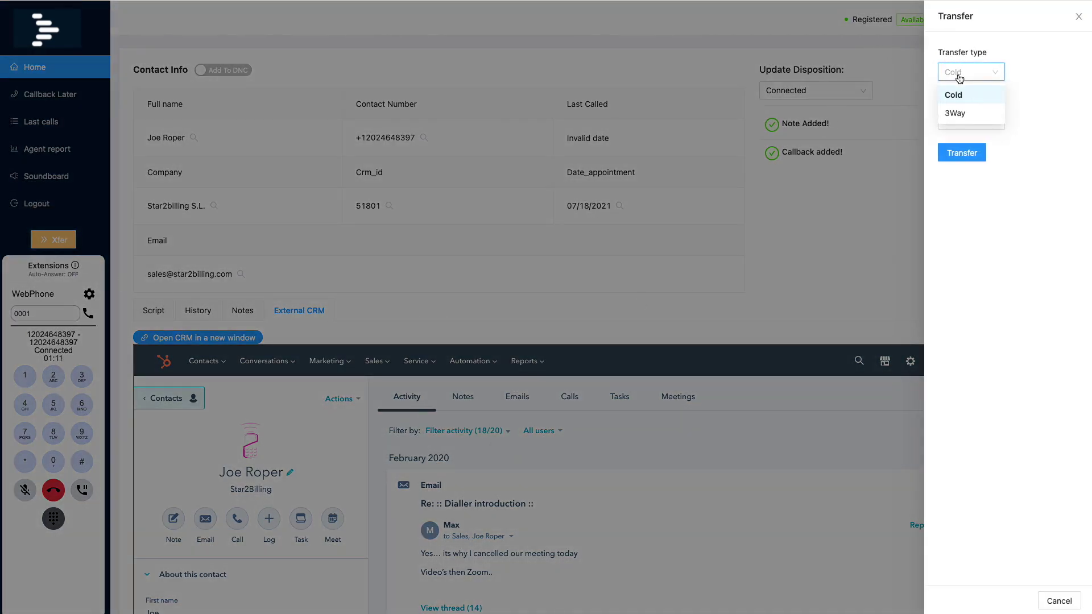
left_click(957, 117)
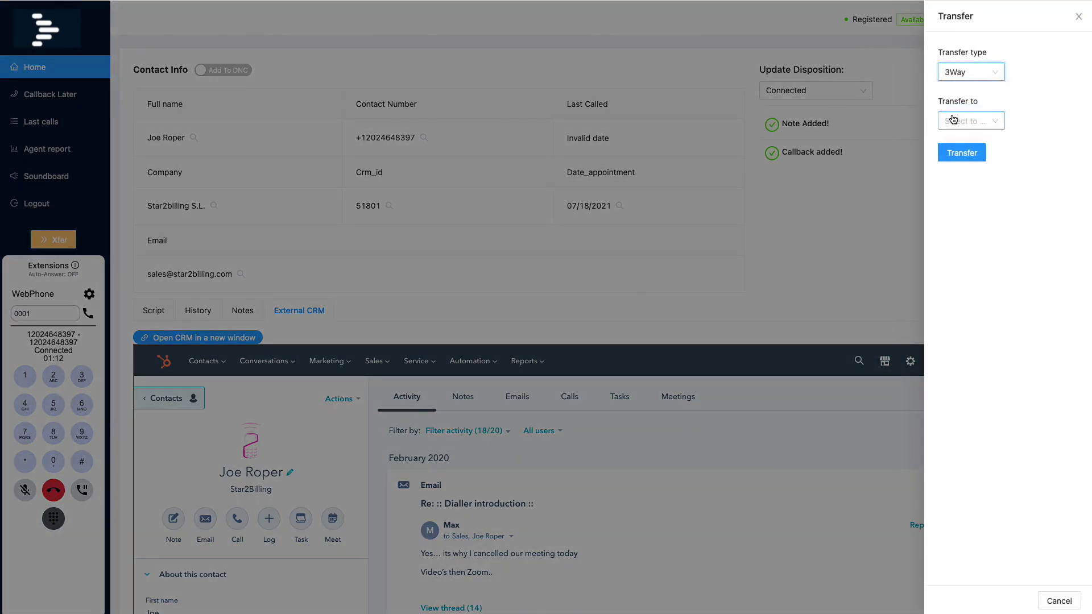
left_click(985, 121)
left_click(959, 180)
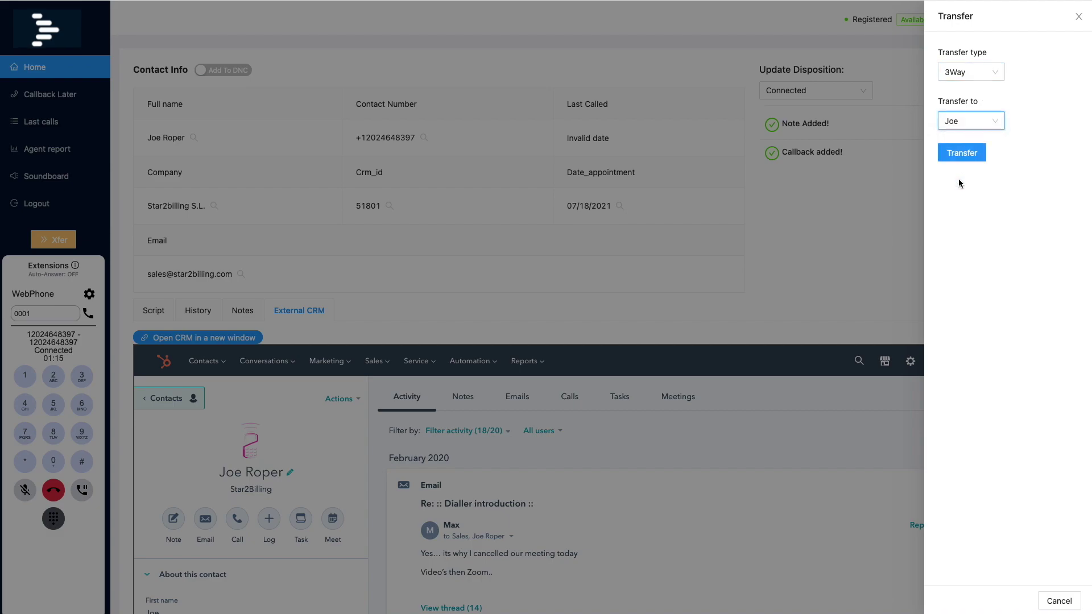
left_click(962, 152)
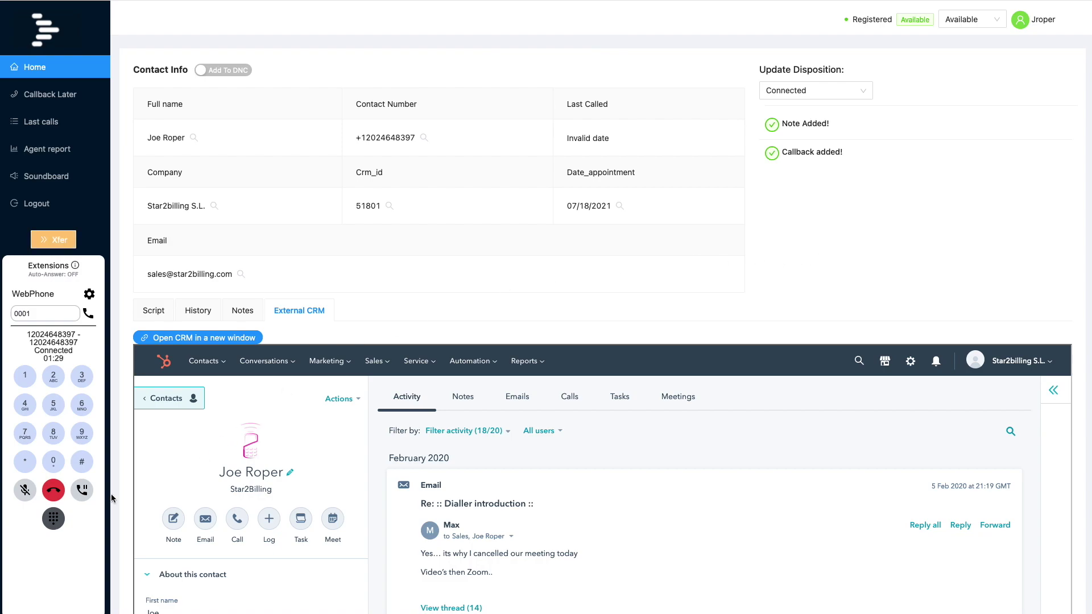
Step: Hang up, then filter Callback Later to 2021-01-15 through 2021-01-18
left_click(54, 491)
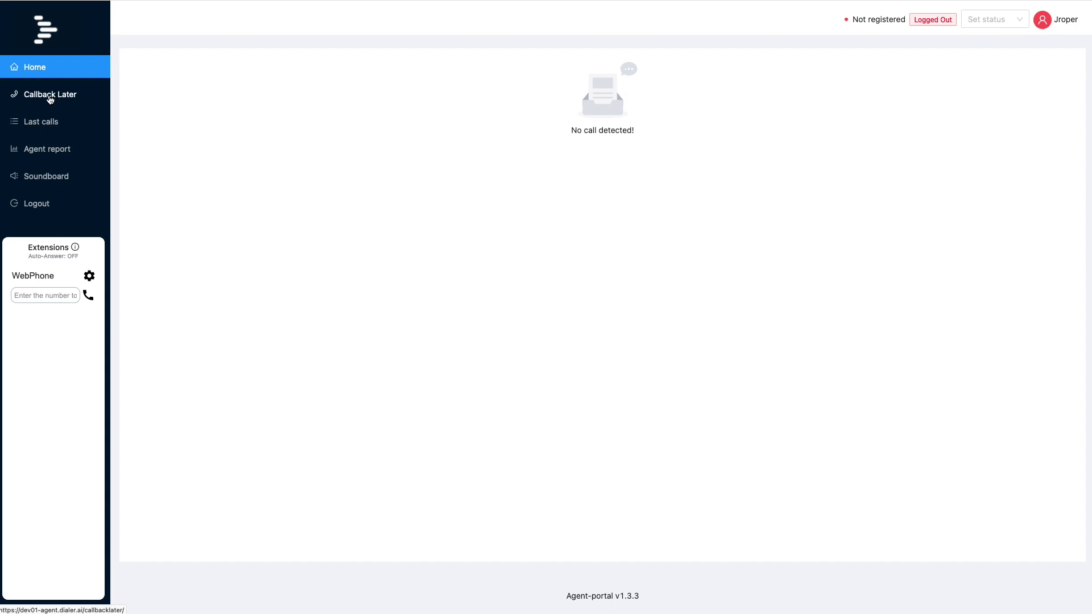
left_click(49, 98)
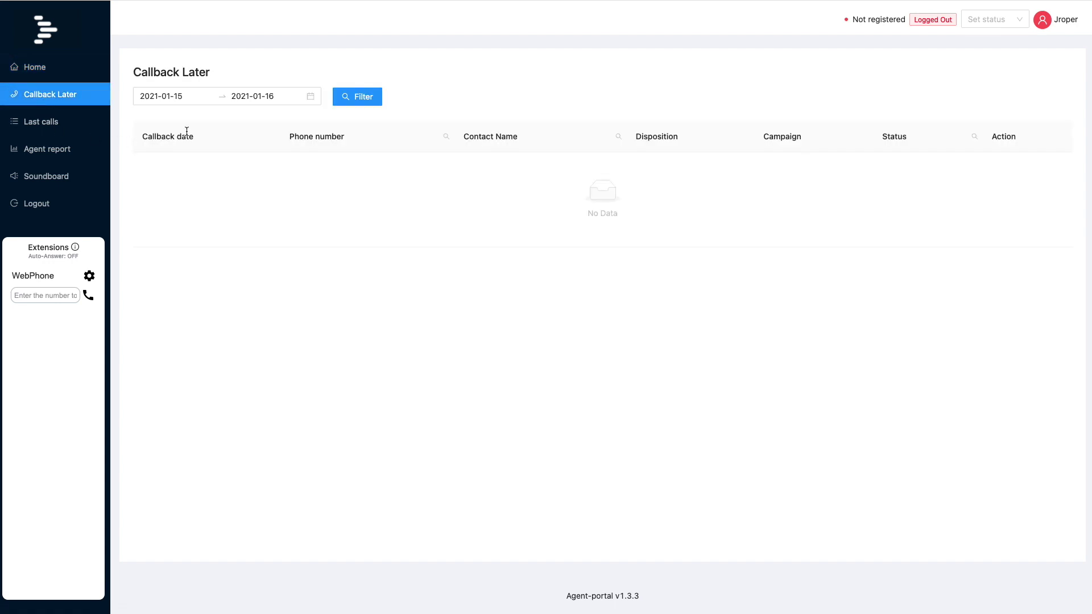
left_click(268, 96)
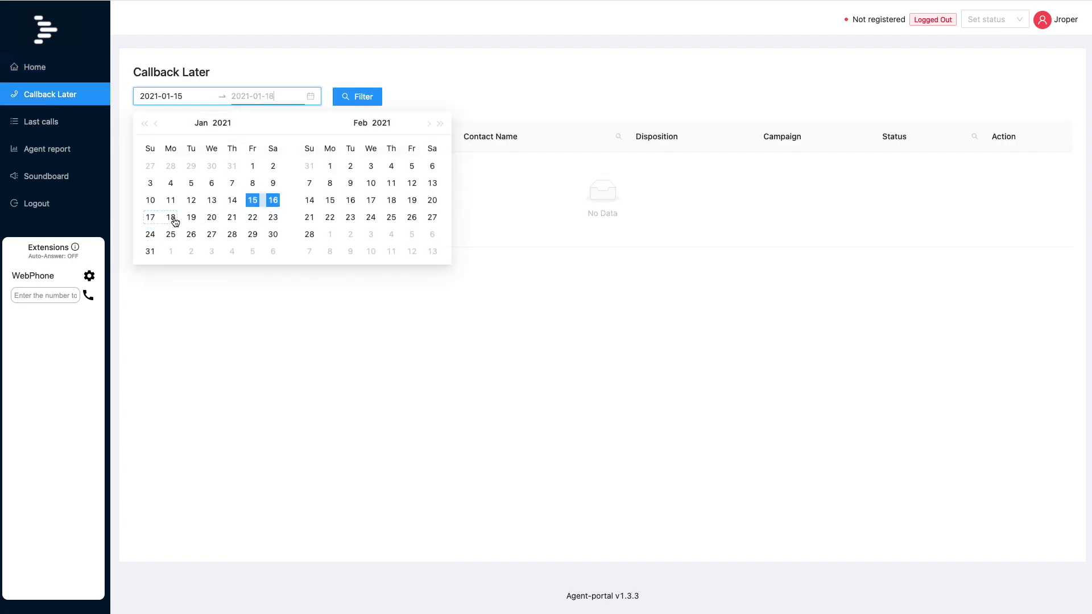
left_click(171, 216)
left_click(359, 98)
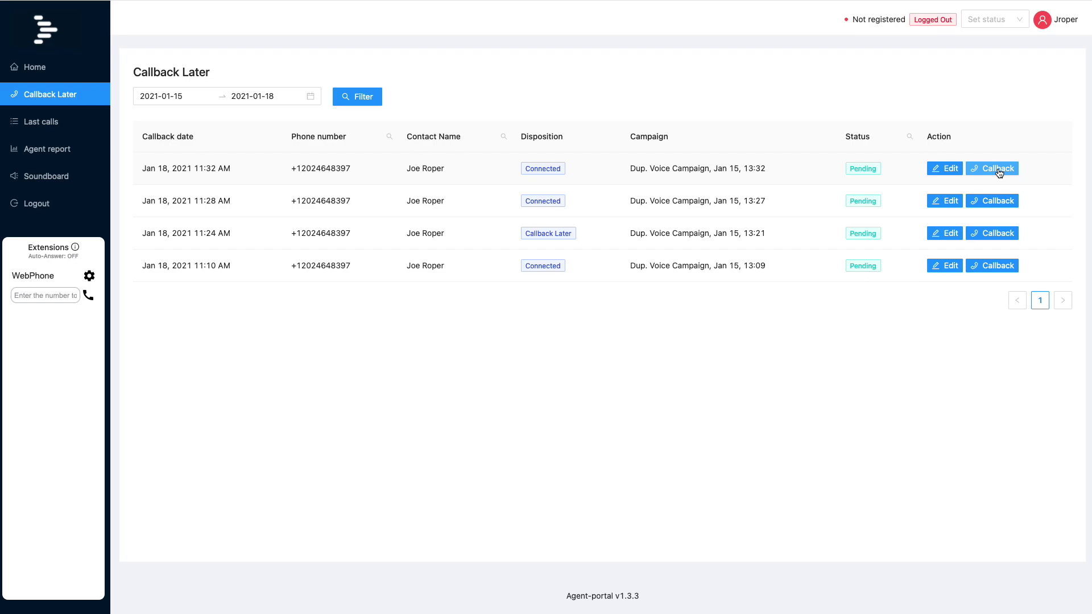
Step: Check Last calls and the Agent report (9 calls, 7 answered), then the Soundboard
left_click(42, 122)
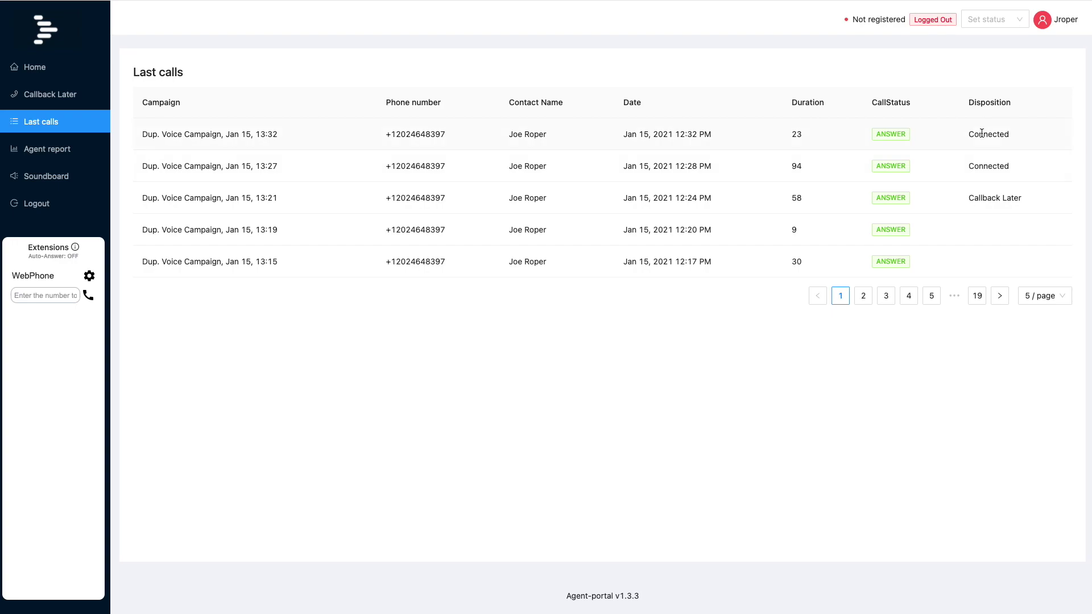
left_click(35, 151)
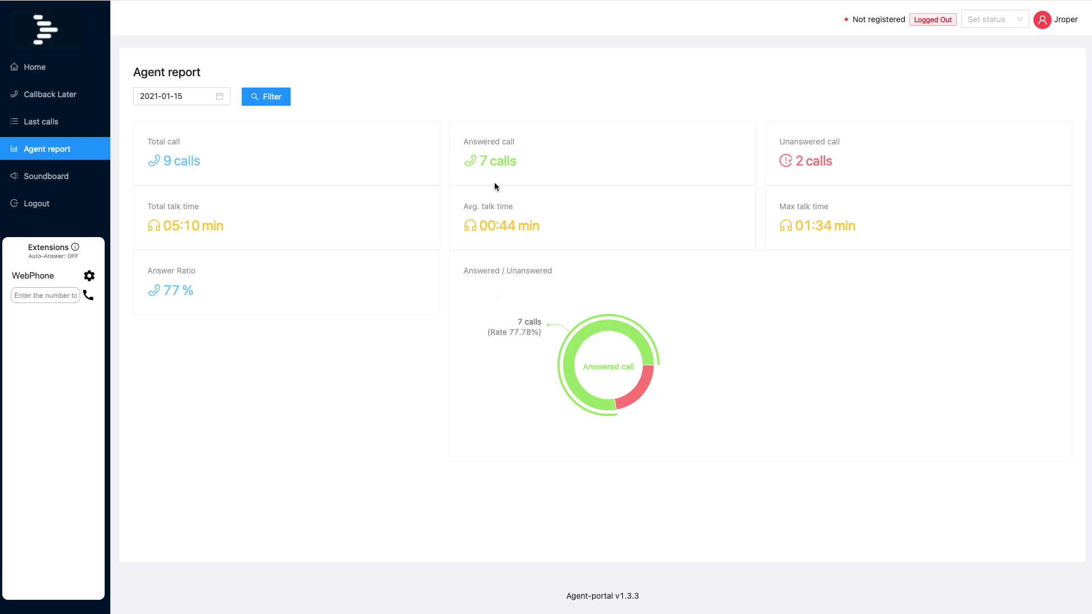
left_click(48, 176)
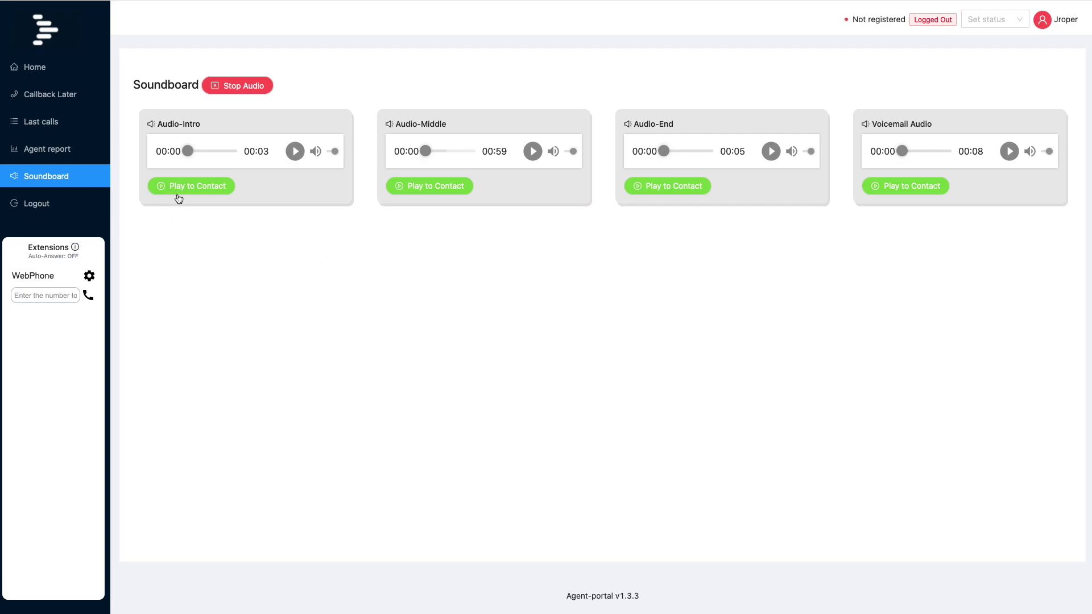
Step: Play the Audio-Intro soundboard clip to the contact
left_click(200, 192)
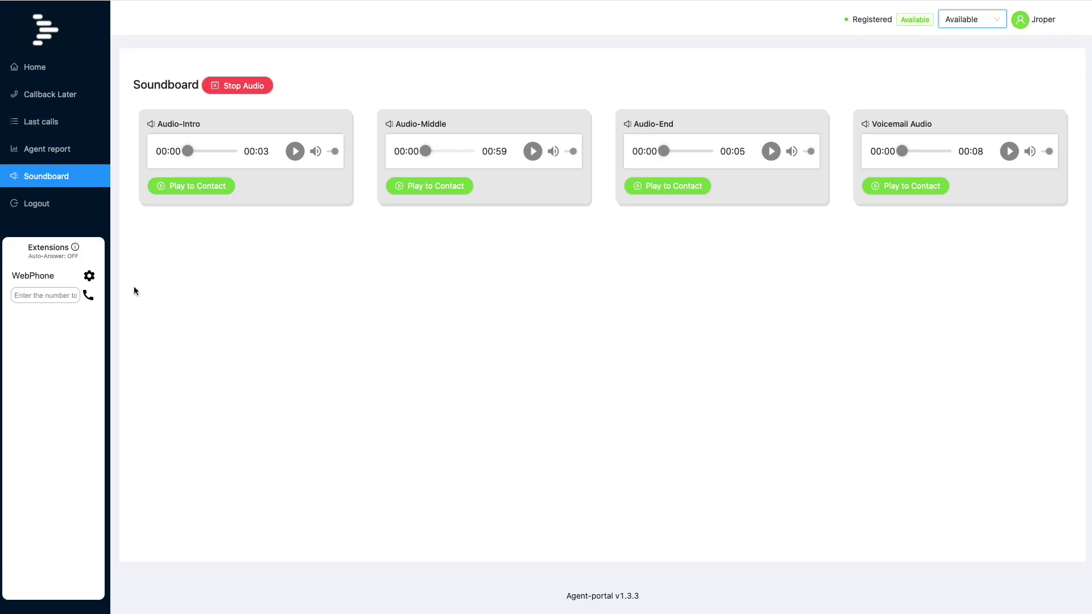
left_click(41, 294)
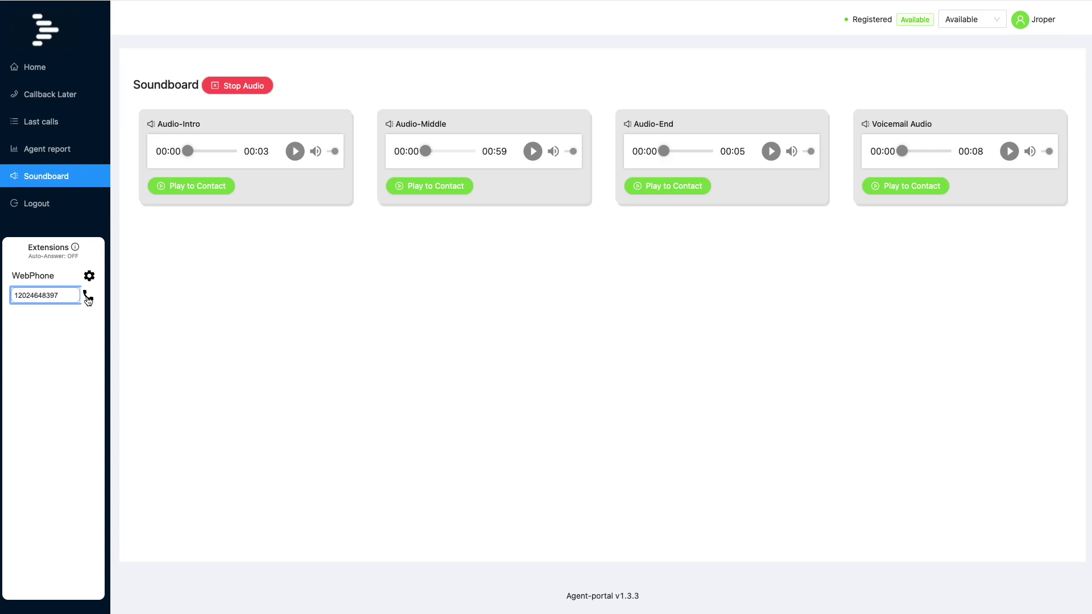
left_click(88, 295)
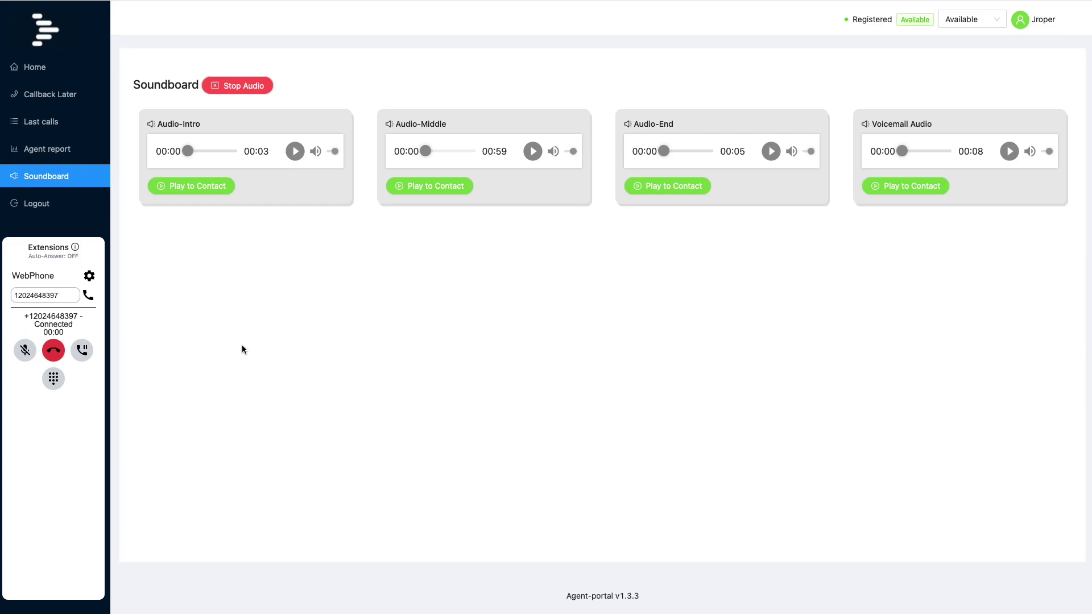
left_click(35, 67)
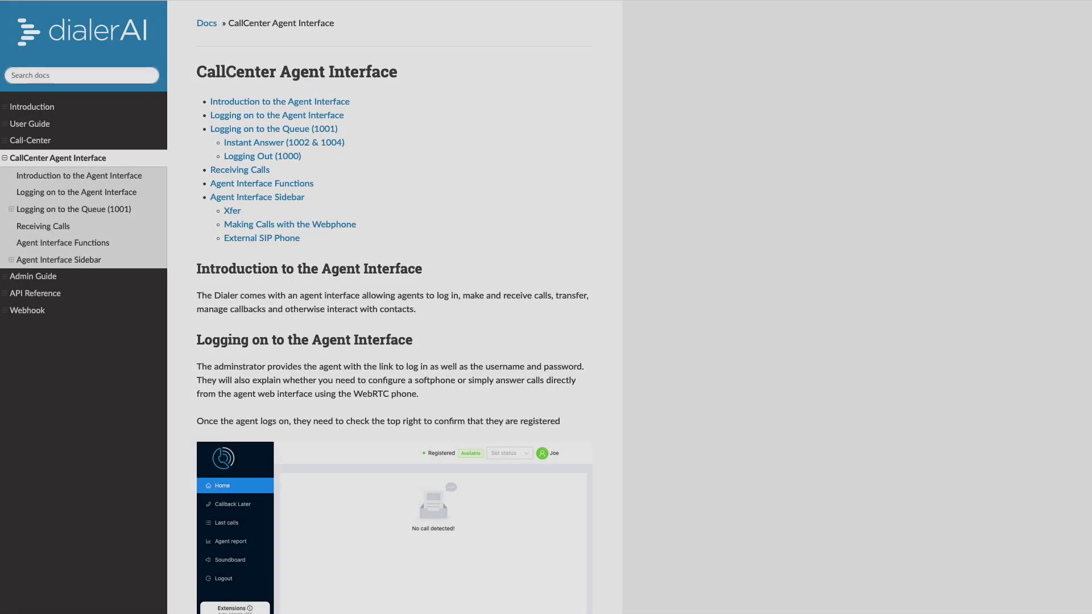
Step: Scroll the CallCenter Agent Interface docs to the introduction and logging-on sections
scroll(405, 268, "down", 1)
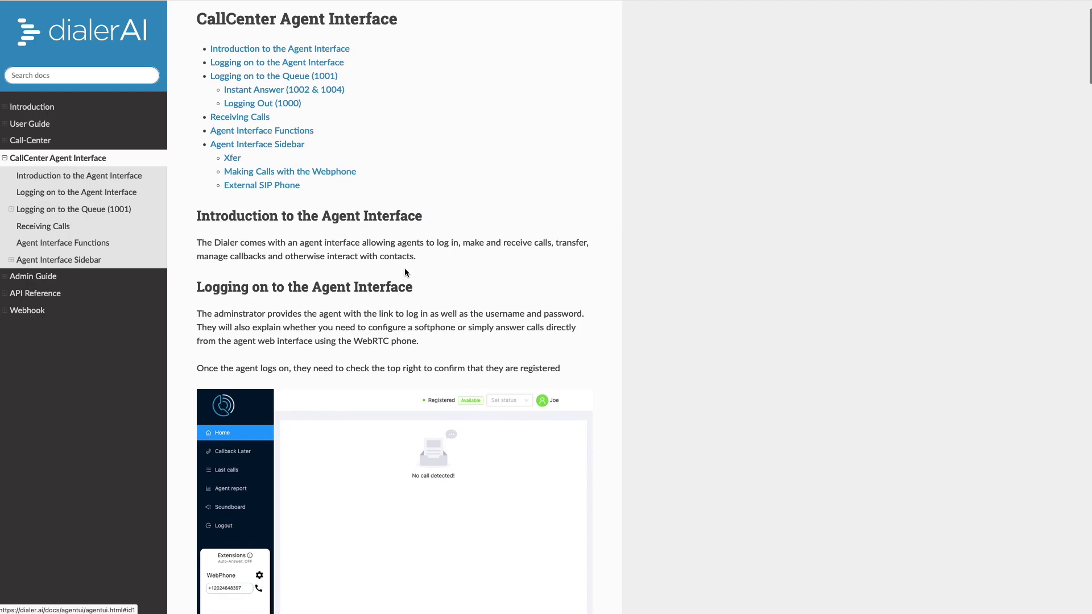